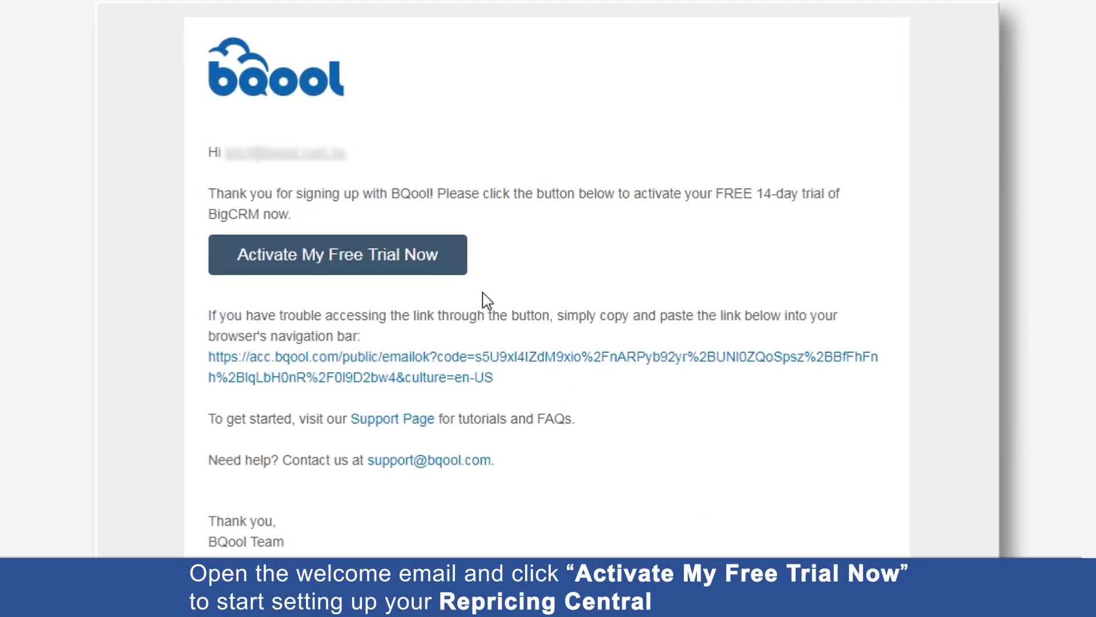
Activate the BQool free trial with 'Activate My Free Trial Now' in the welcome email
click(458, 273)
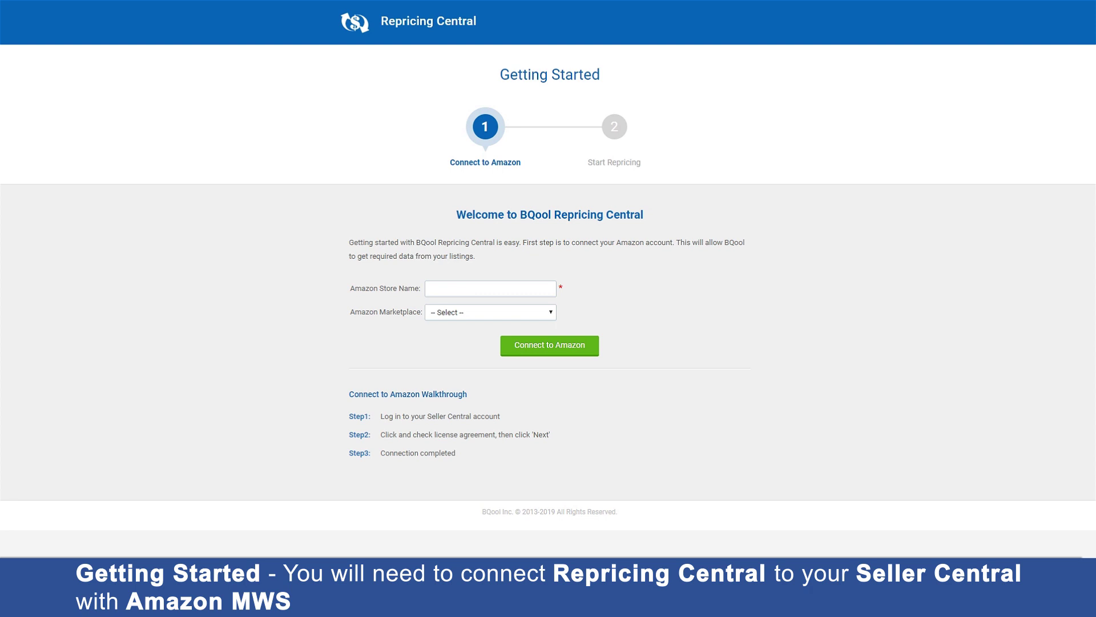
Connect store 'bqool' on the Amazon US marketplace to Amazon
click(489, 289)
text(bqool)
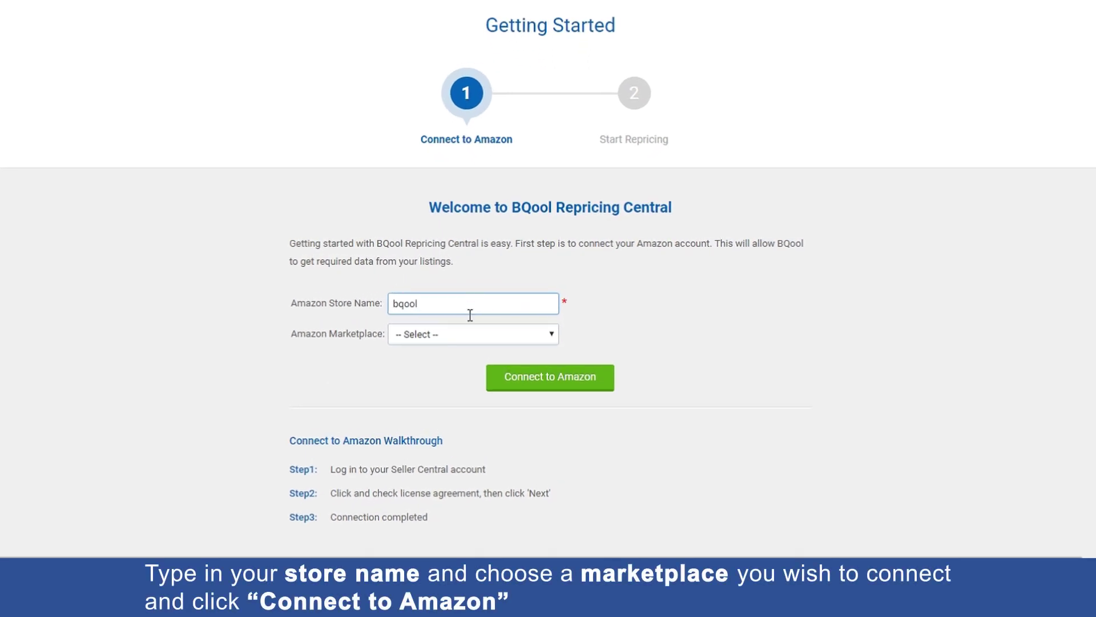
click(462, 332)
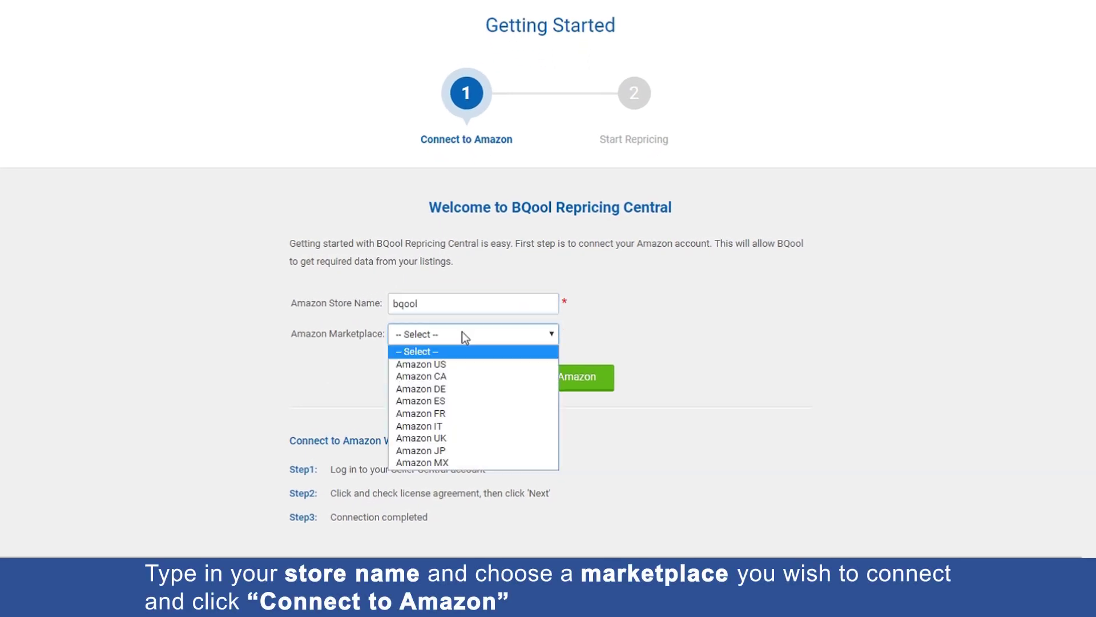
click(455, 363)
click(524, 383)
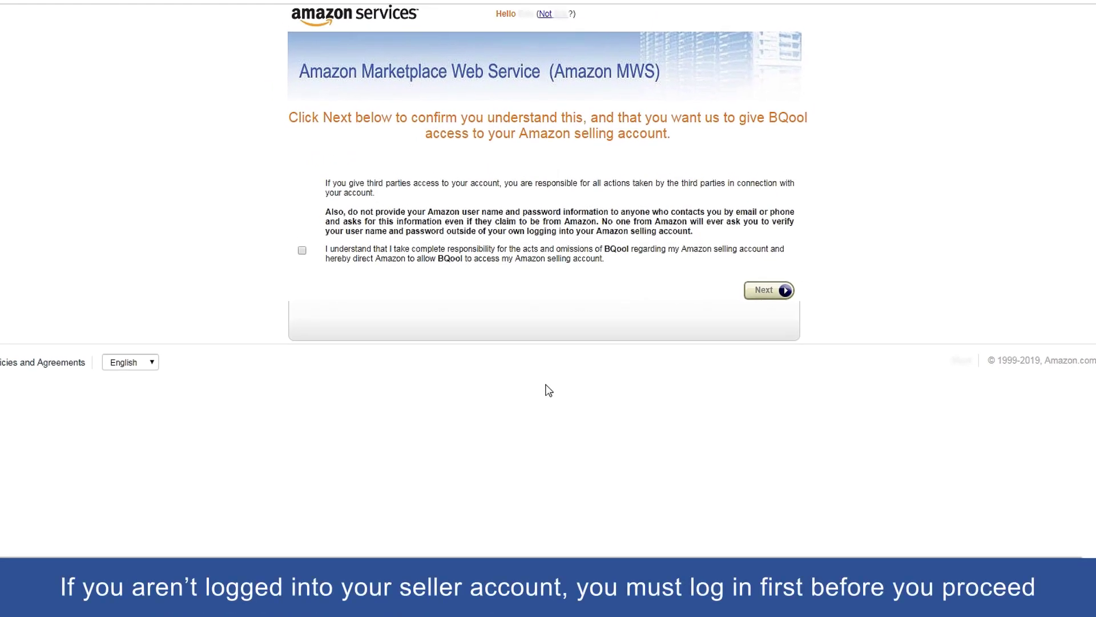
Accept the MWS license agreement for BQool's access and continue to final authorization
click(302, 250)
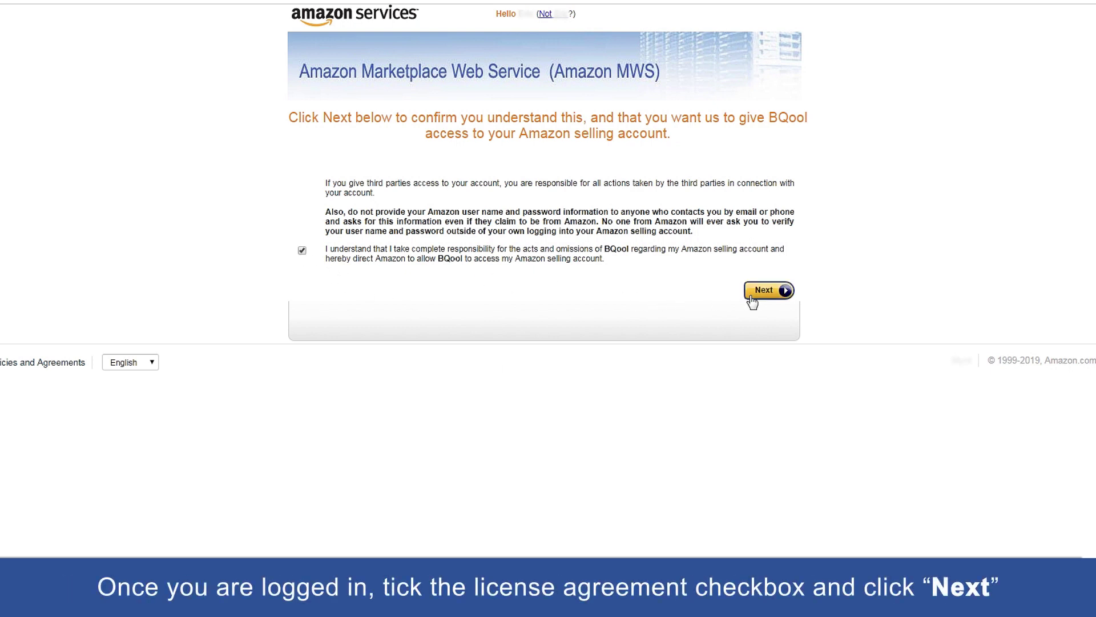
click(781, 292)
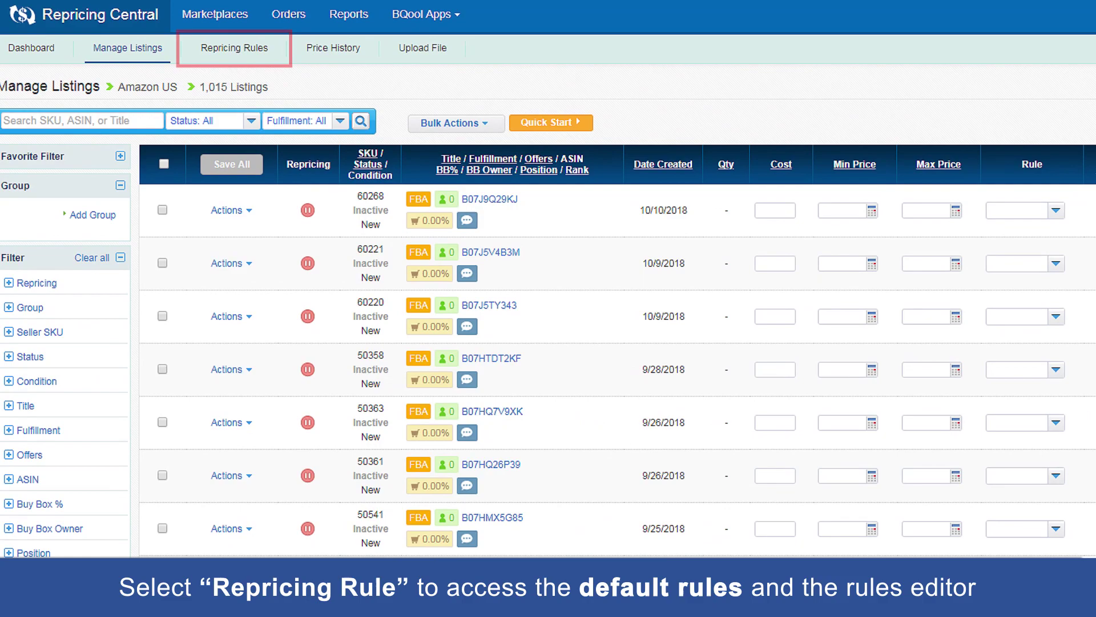
Go to the Repricing Rules list of default repricing rules
click(244, 53)
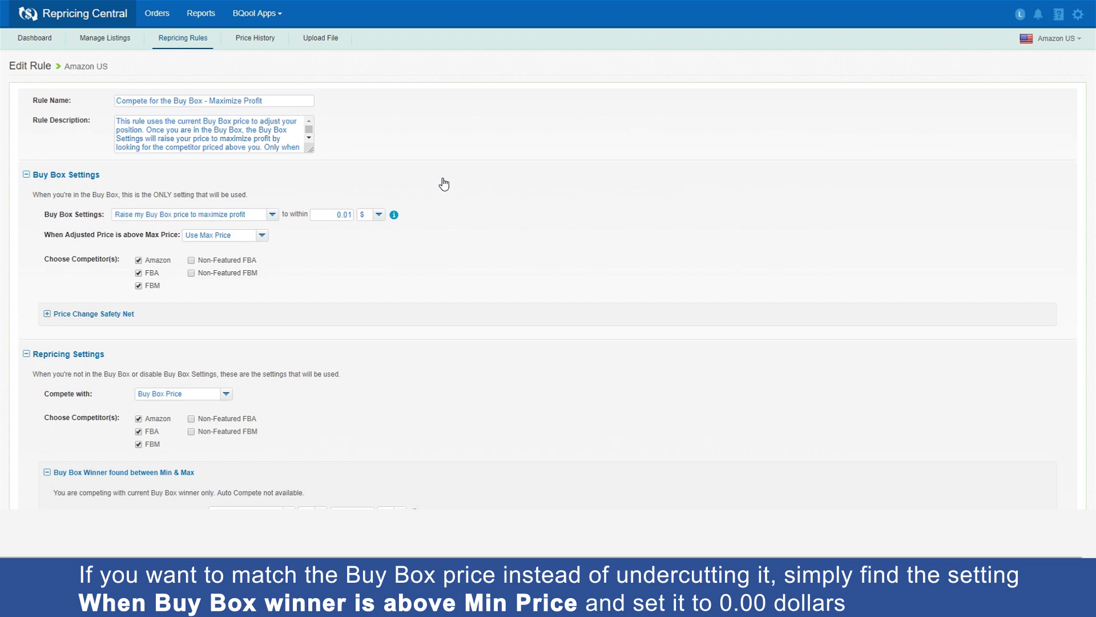
scroll(434, 201, down, 1)
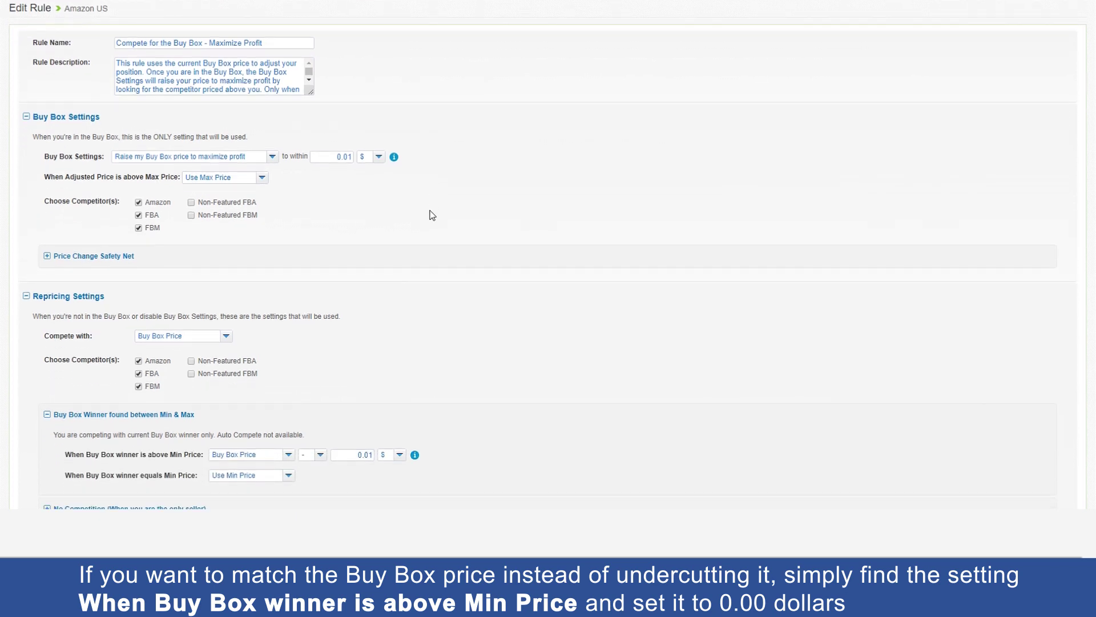
scroll(431, 206, down, 1)
scroll(428, 212, down, 1)
scroll(426, 220, down, 1)
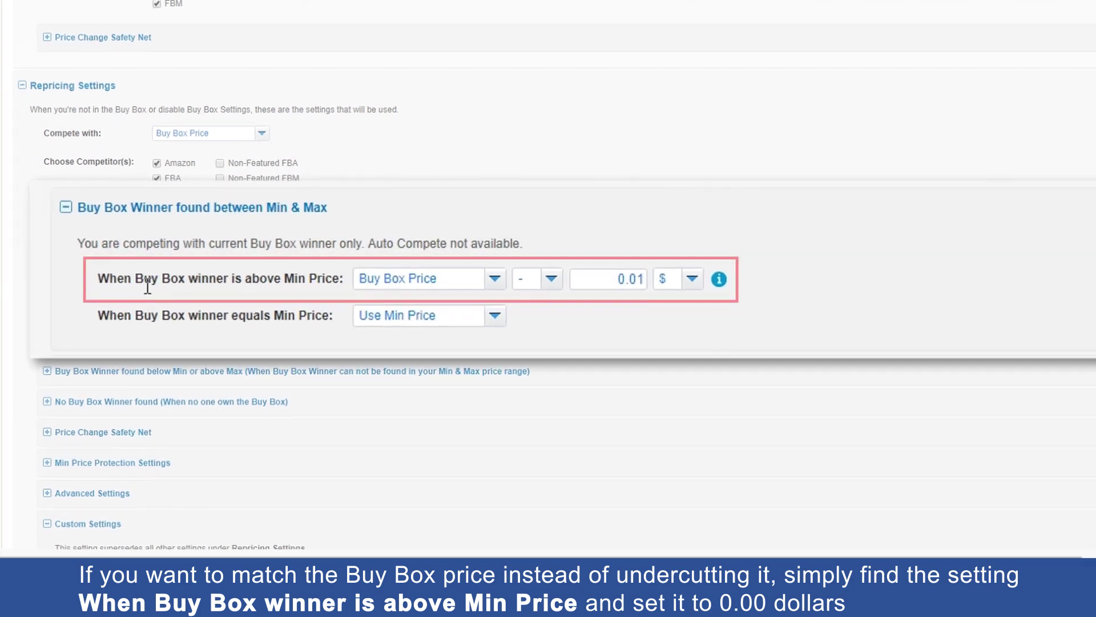
Change the Maximize Profit rule's Buy Box undercut amount from 0.01 to 0.00
click(636, 283)
key(BackSpace)
text(0)
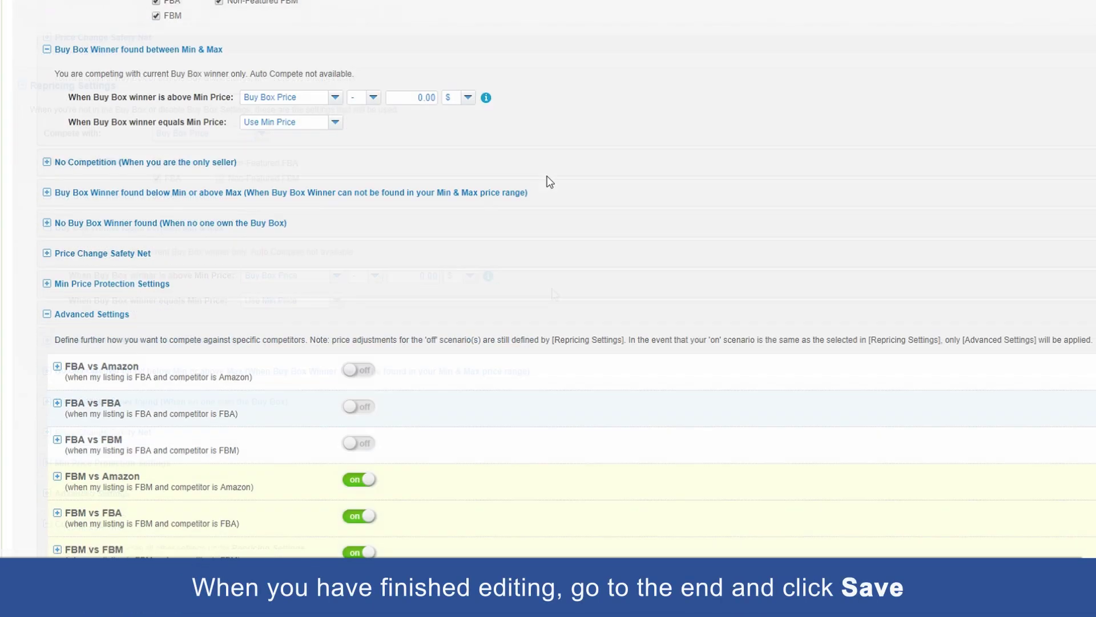
scroll(549, 182, down, 3)
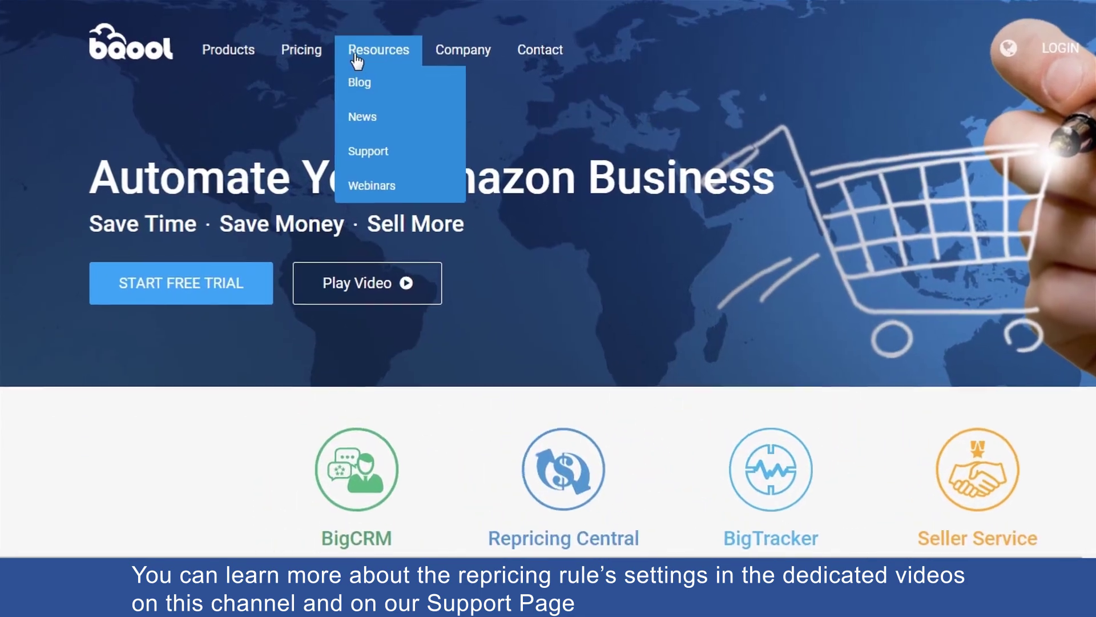
Go to BQool's Repricing Support help pages under Resources
click(377, 157)
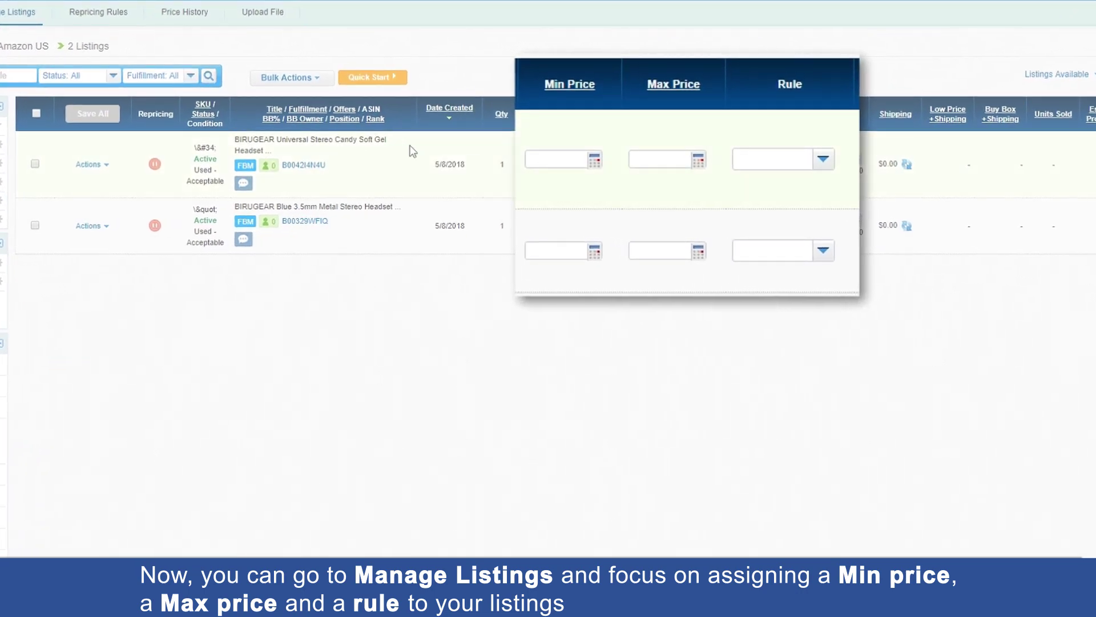
Save Min 99.99, Max 129.99 and the Stay Competitive rule on the first headset listing
click(553, 161)
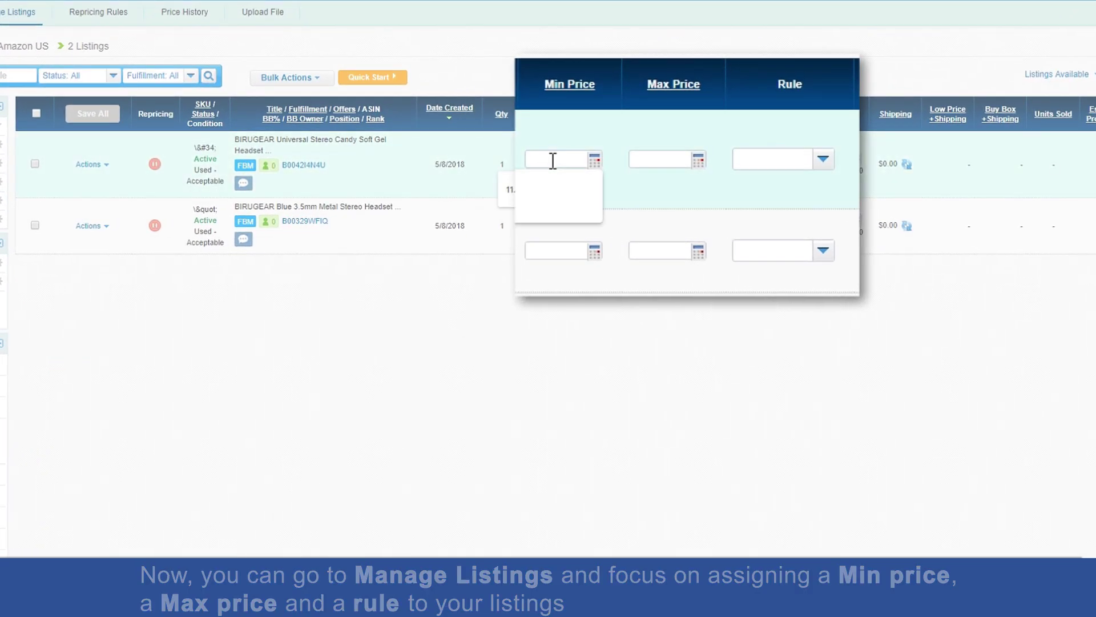
text(99.99)
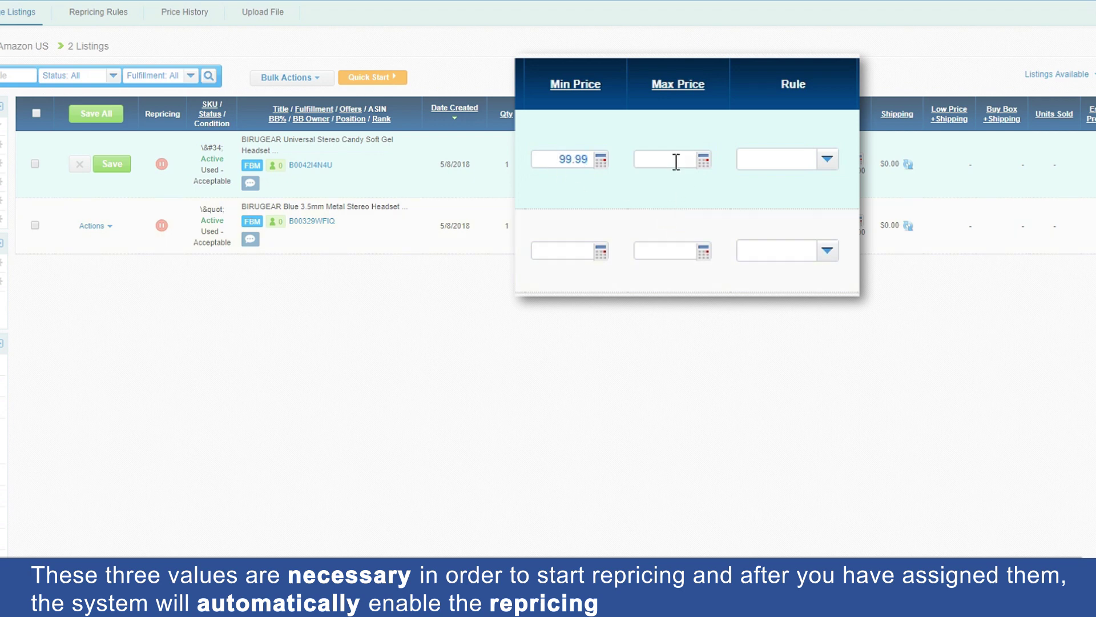
text(.99)
click(786, 164)
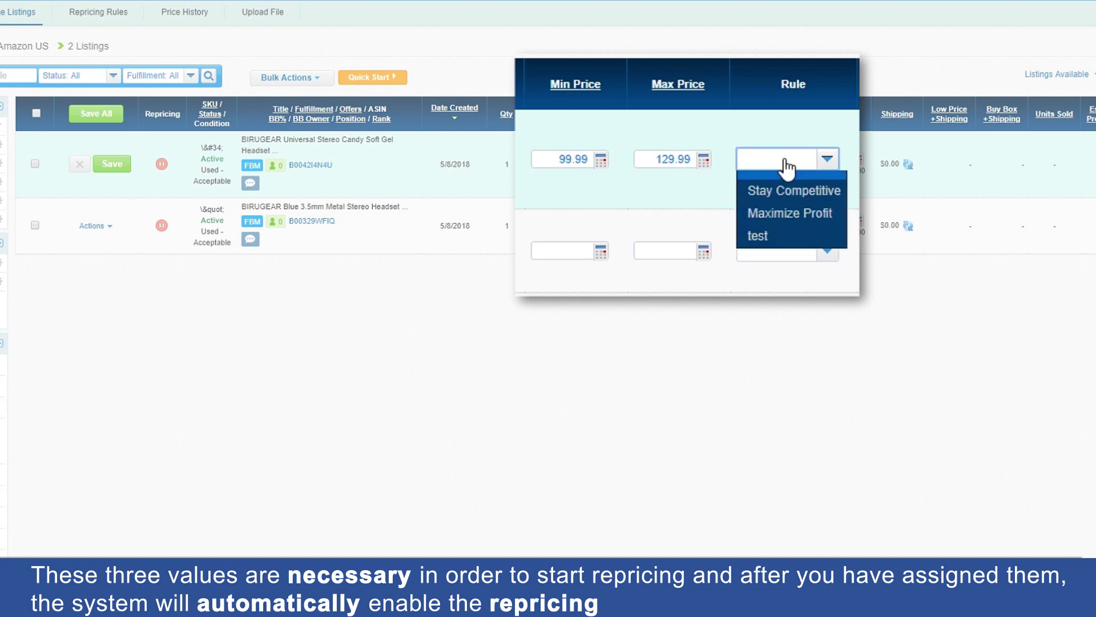
click(790, 197)
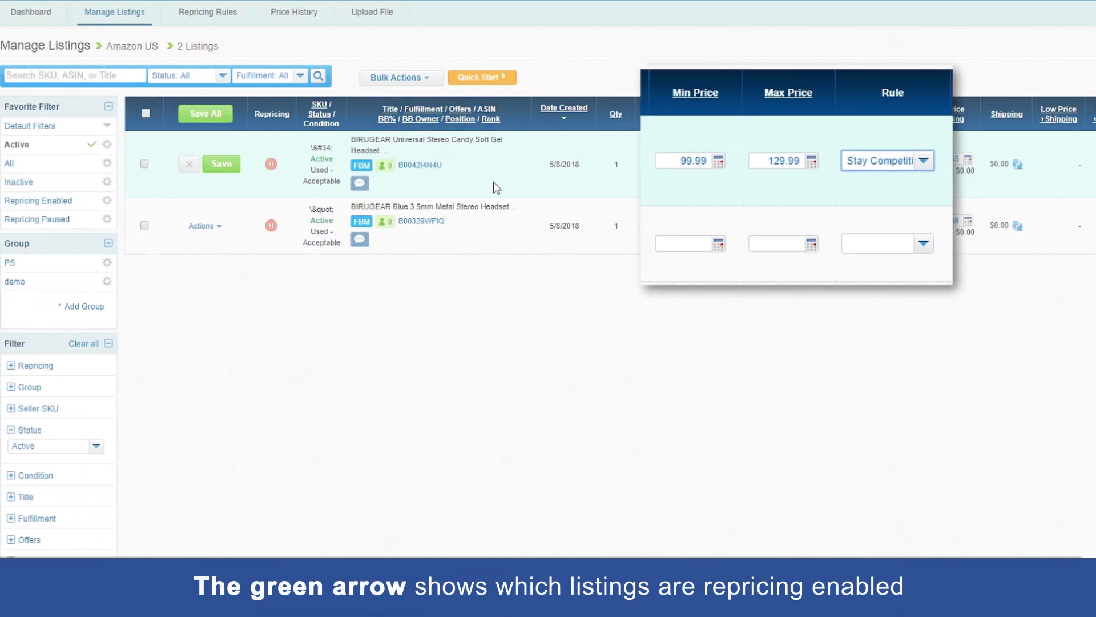
click(231, 167)
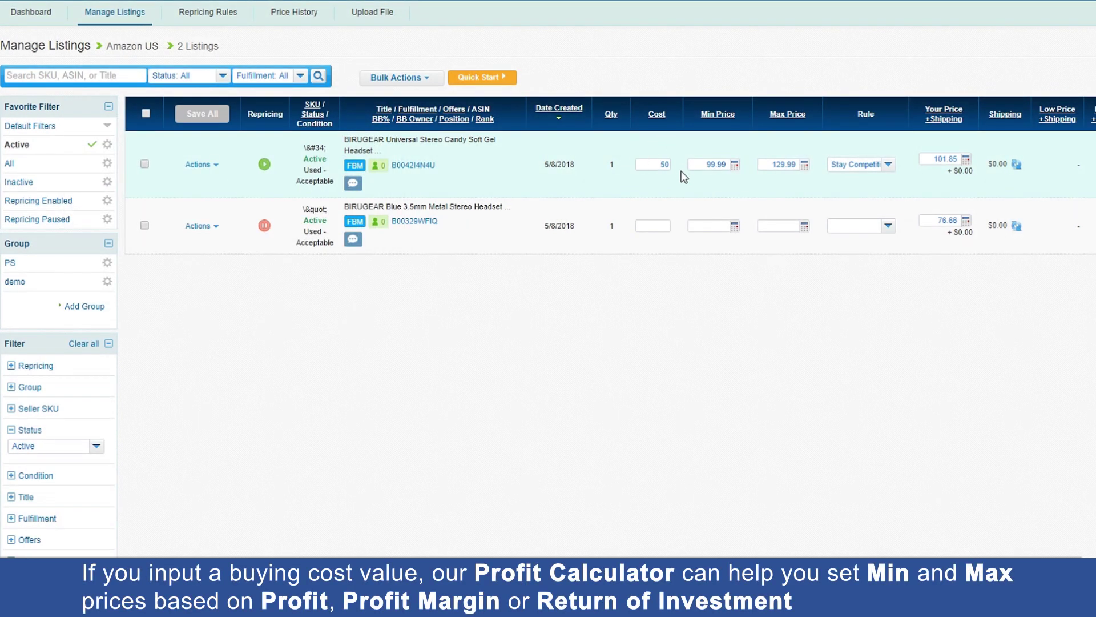
Recalculate the first listing's minimum price at 50% ROI and apply the resulting 91.75
click(734, 165)
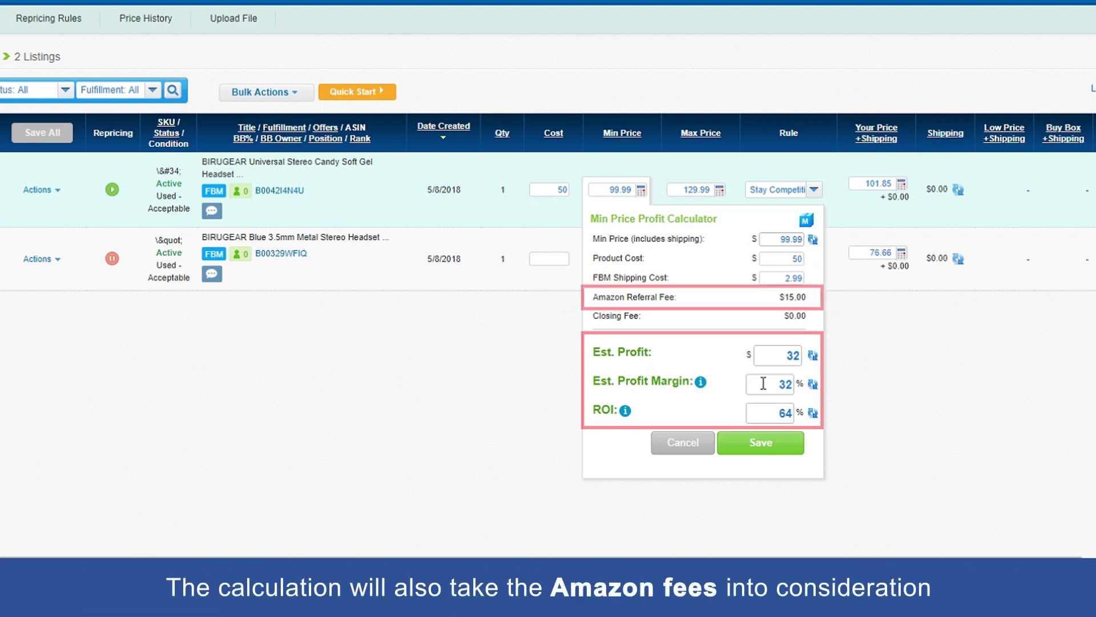
drag(772, 410, 801, 412)
text(50)
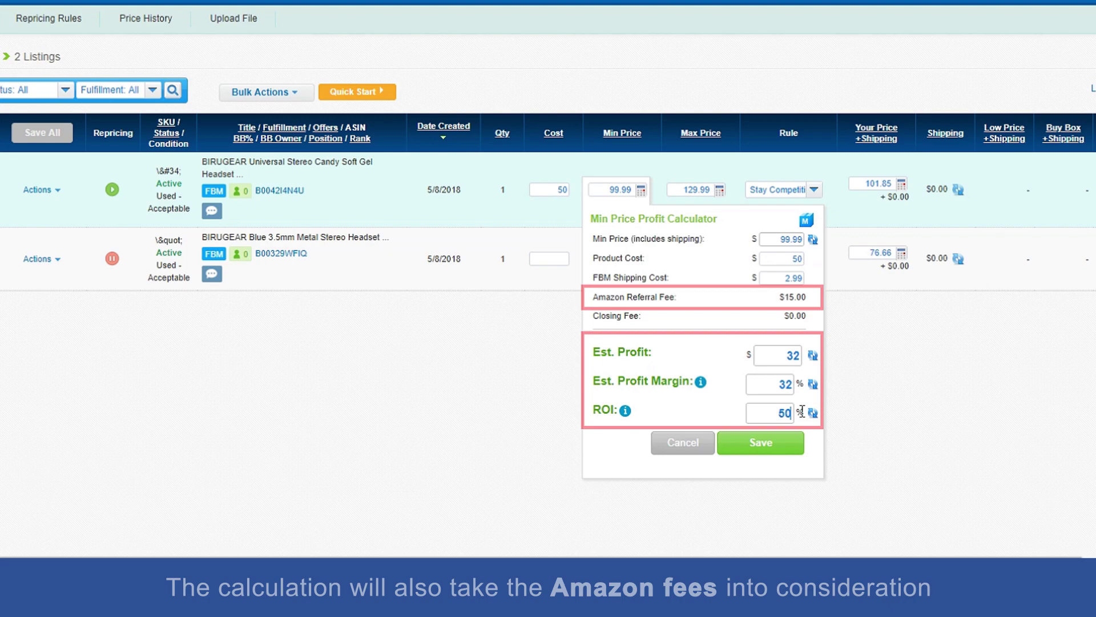
click(813, 413)
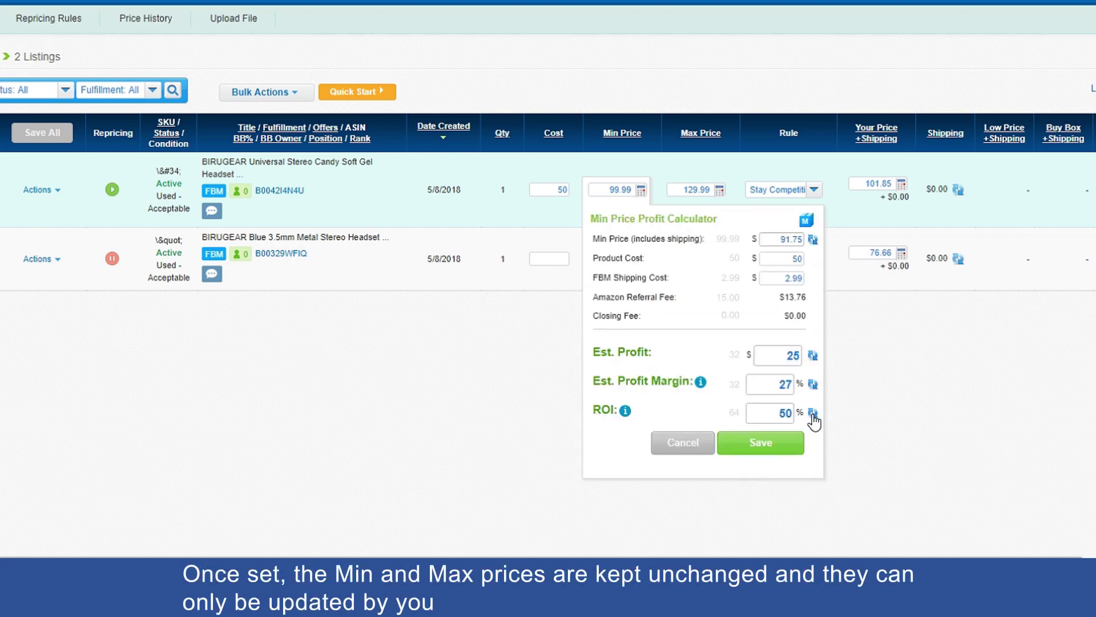
click(766, 446)
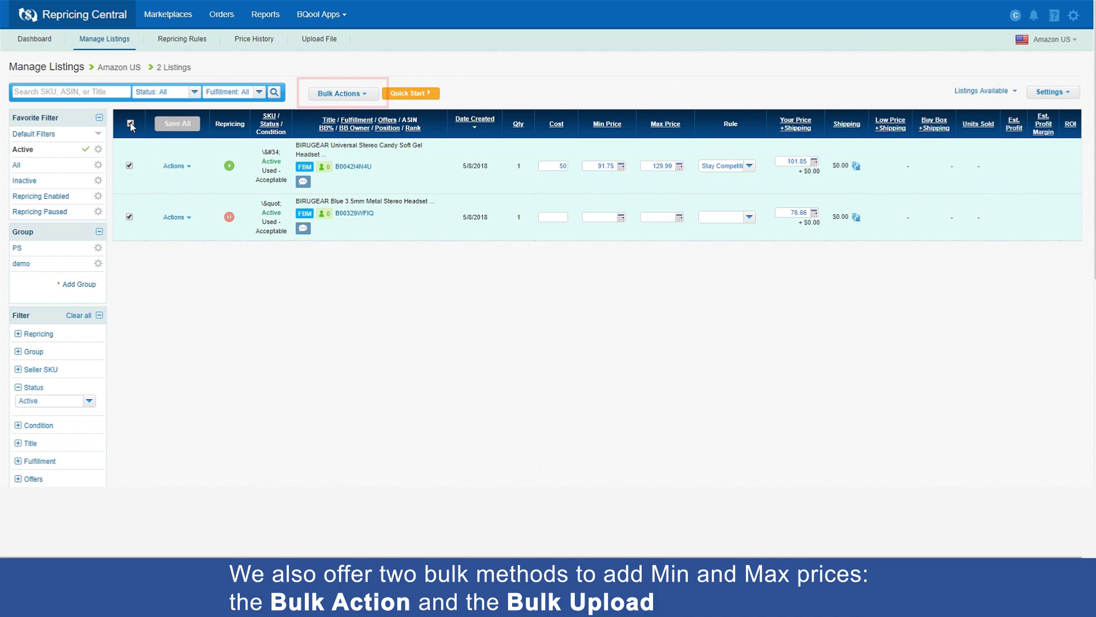
Review the bulk Set Min/Max Price & Rule options, minimum price bases and uploadable file types
click(339, 93)
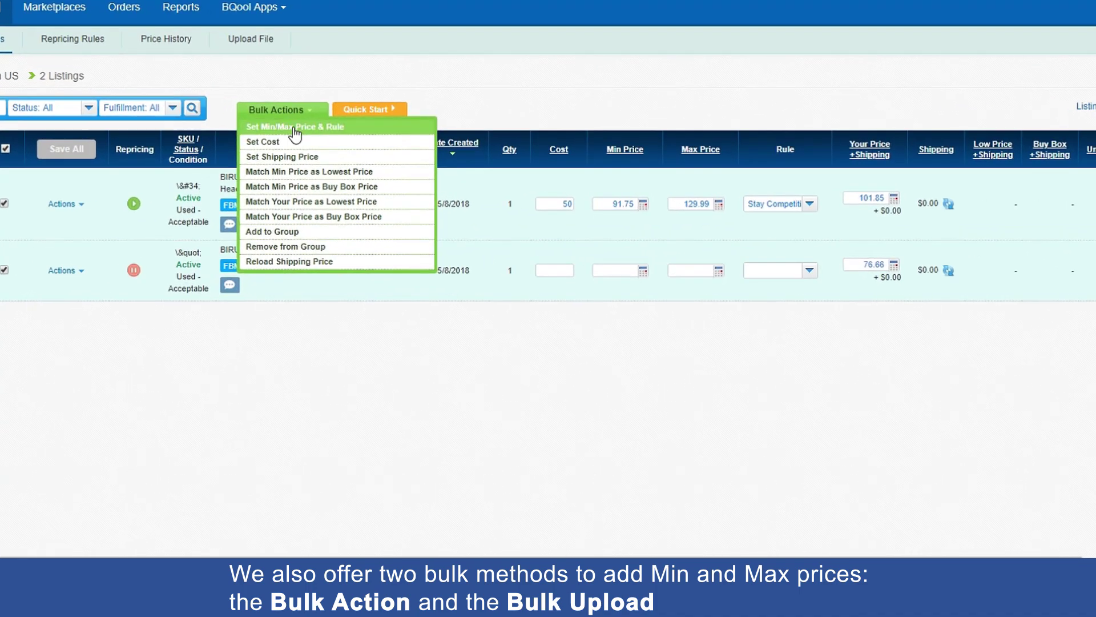
click(296, 129)
click(549, 163)
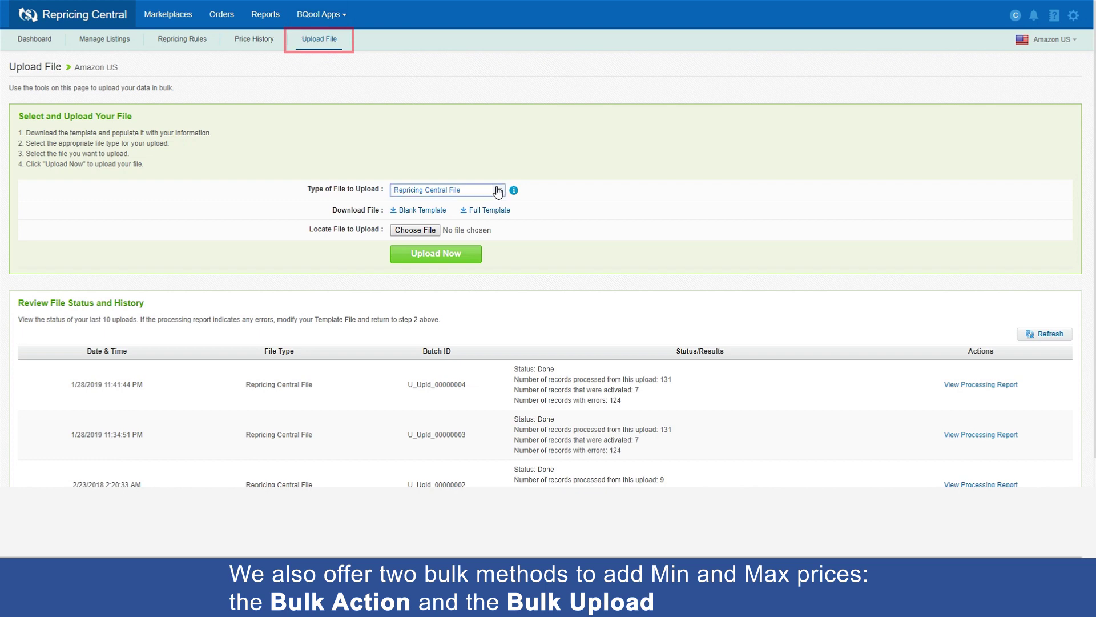
click(497, 190)
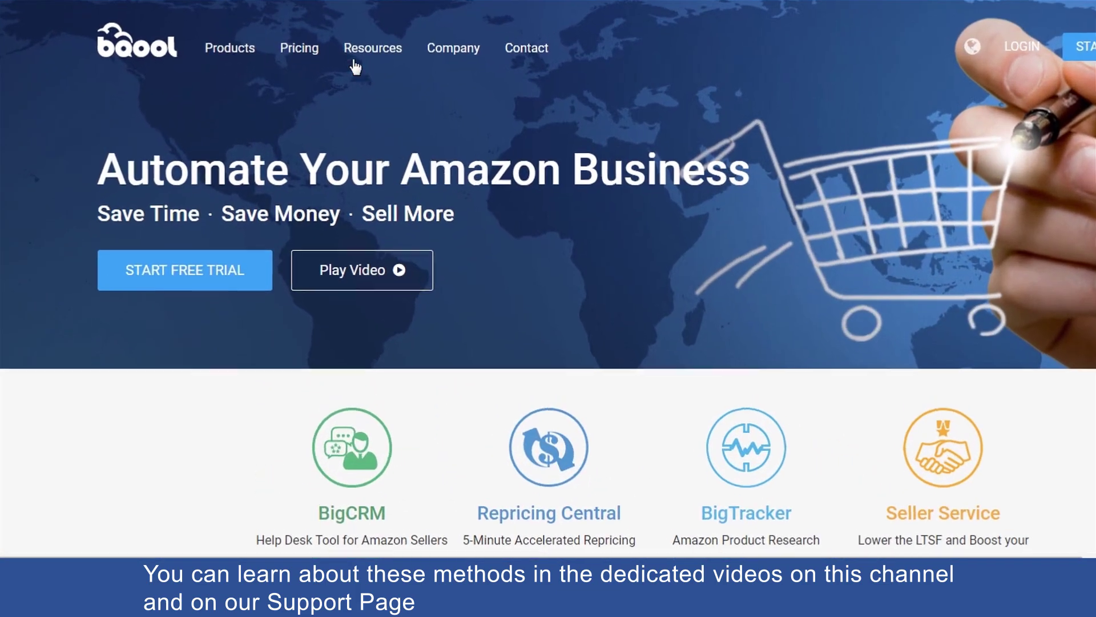
Load the Repricing Support page from Resources on the BQool homepage
click(351, 163)
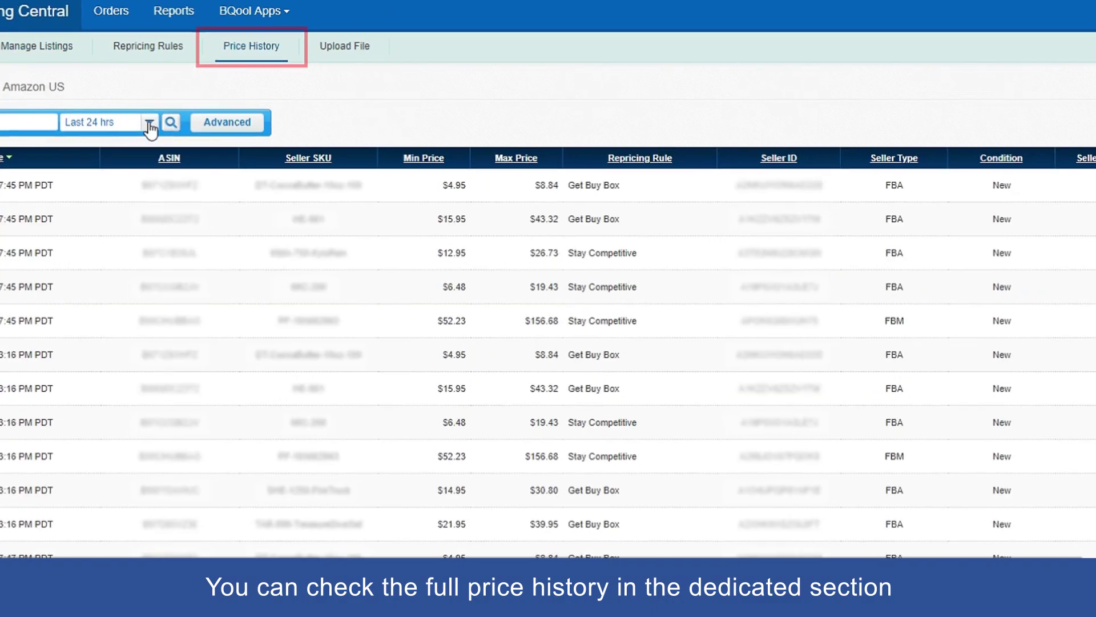
View the store-wide price history, then the price history of the selected listing
click(182, 92)
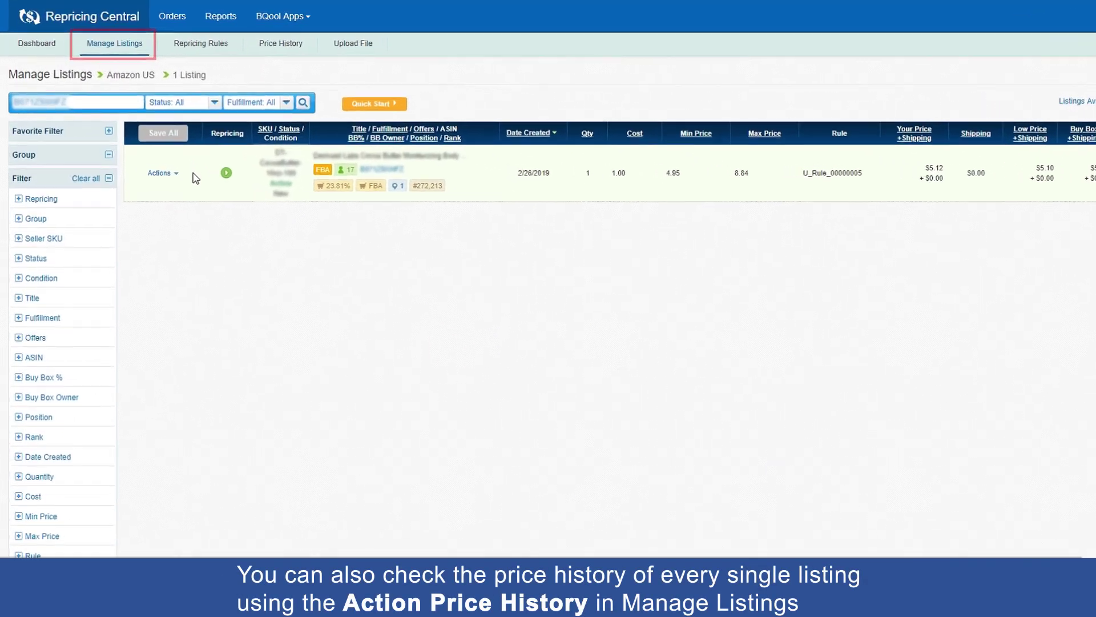
click(161, 174)
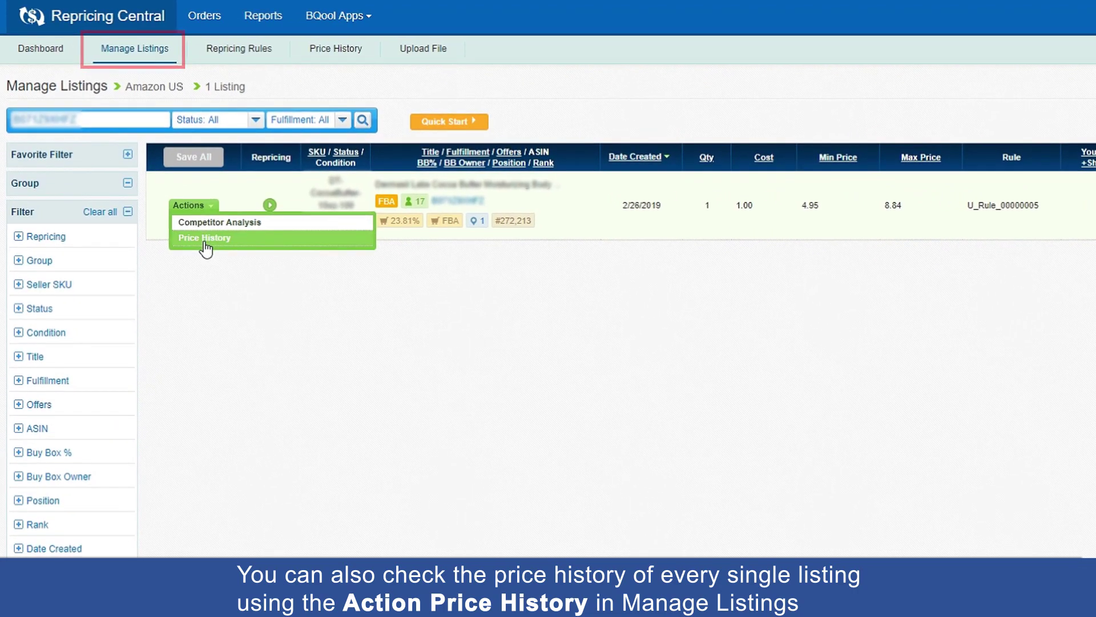
click(206, 238)
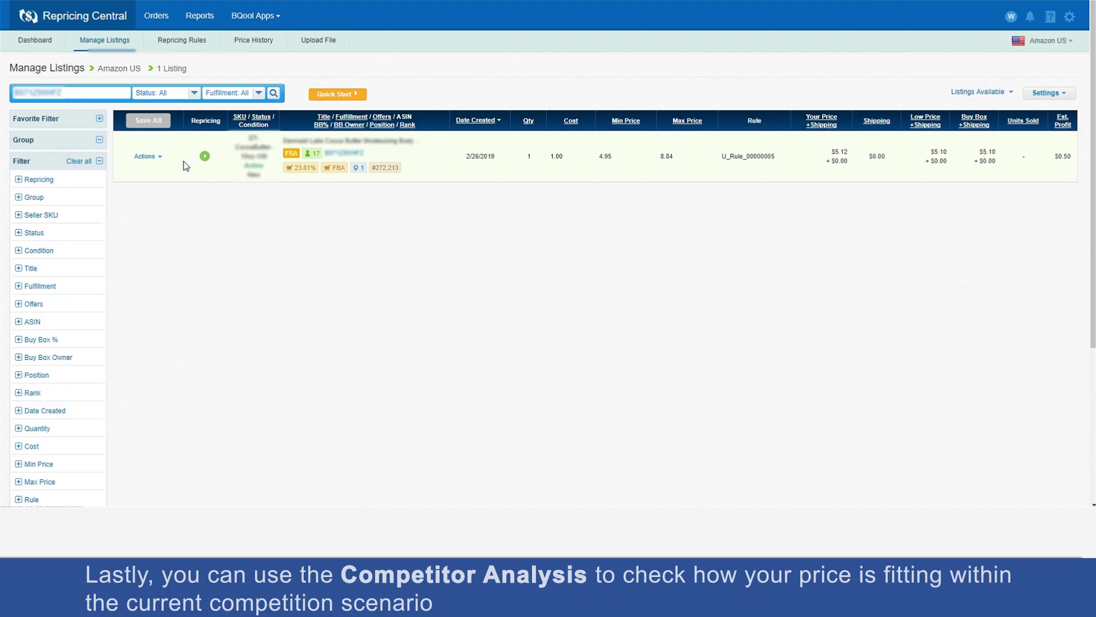
Open Competitor Analysis for the Dermasil Labs Cocoa Butter Body Lotion listing
click(171, 173)
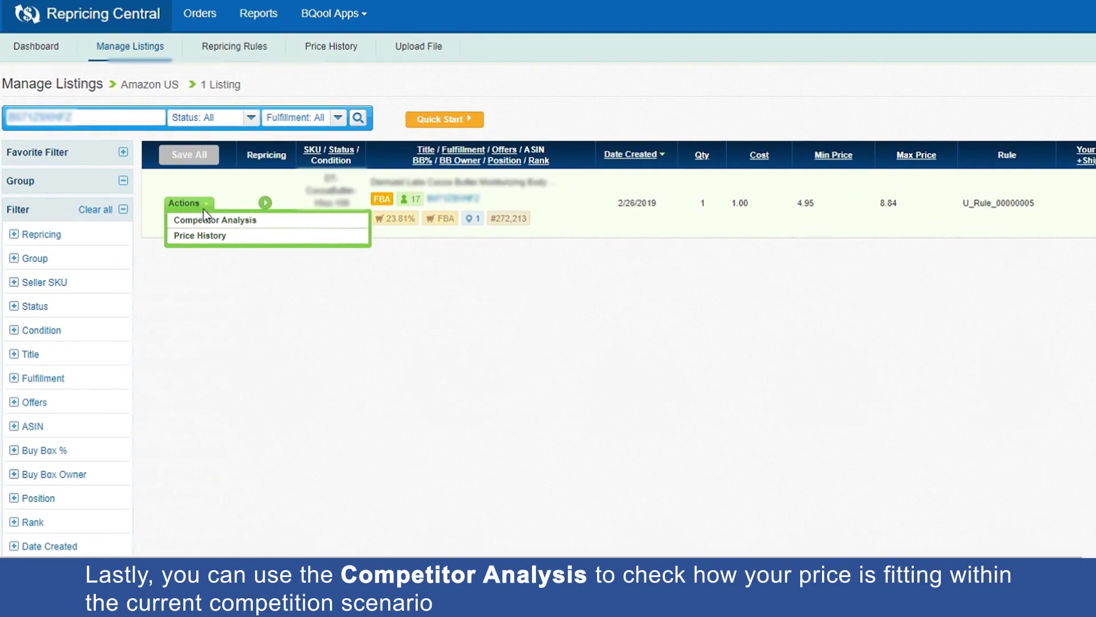
click(209, 221)
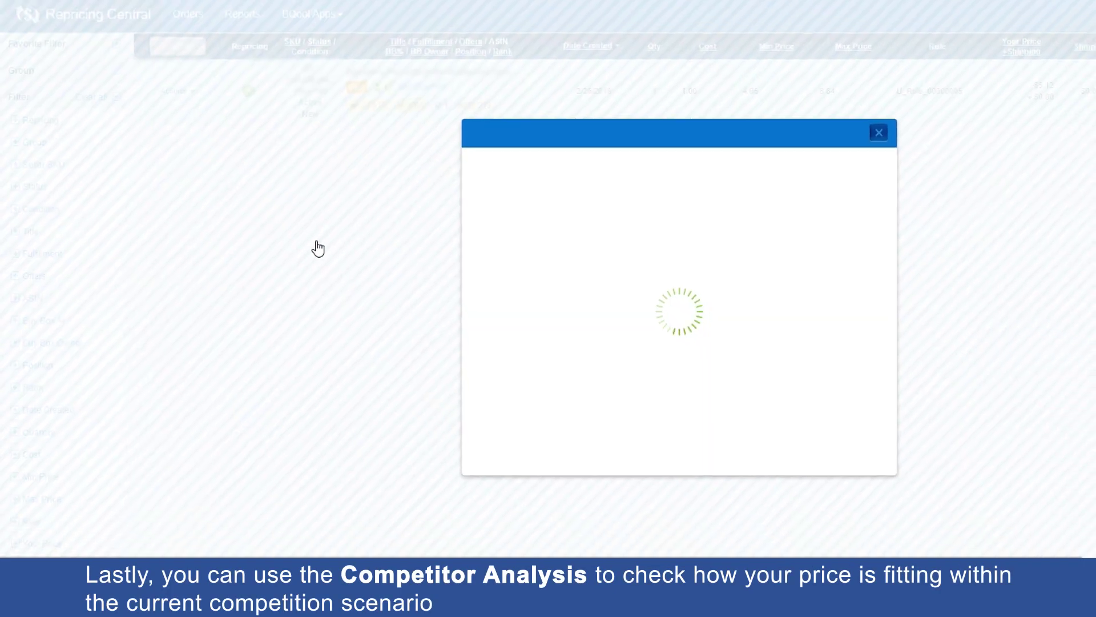